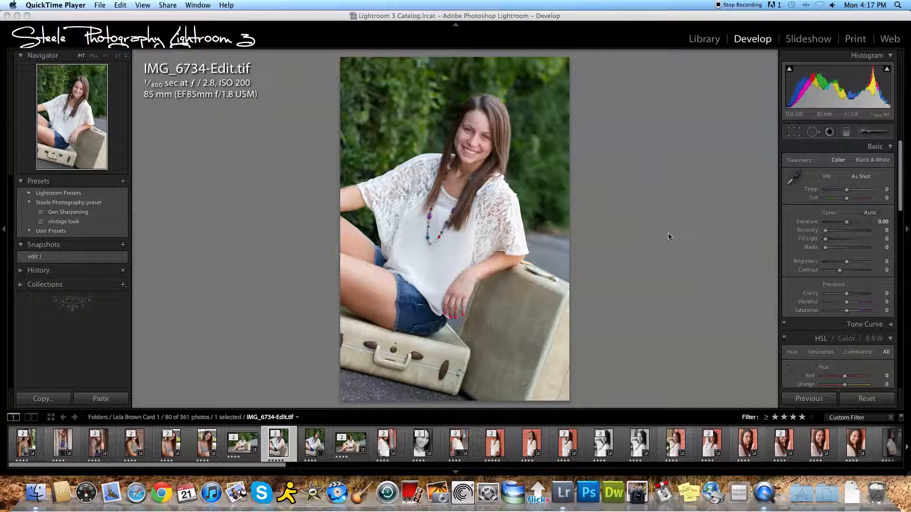
# Examine the subject's face and hair up close and return to the full-photo view
pyautogui.click(431, 130)
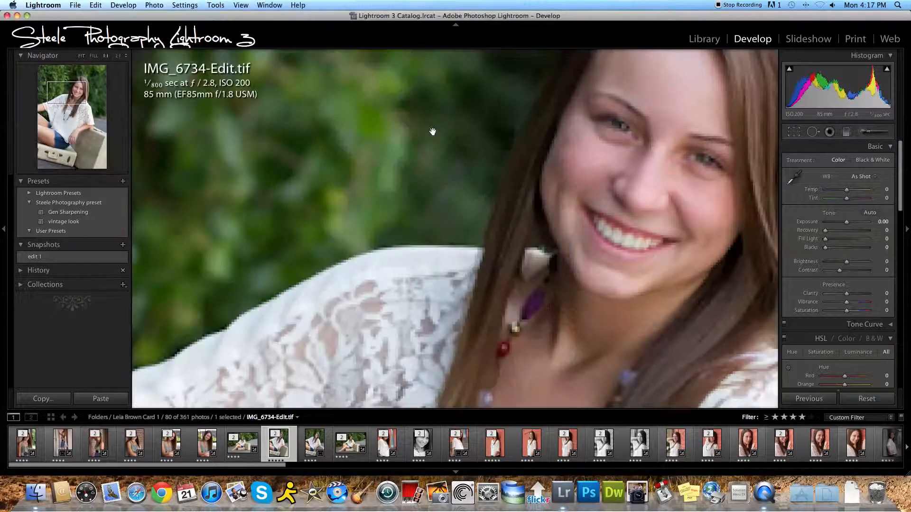
pyautogui.moveTo(553, 116); pyautogui.dragTo(523, 136)
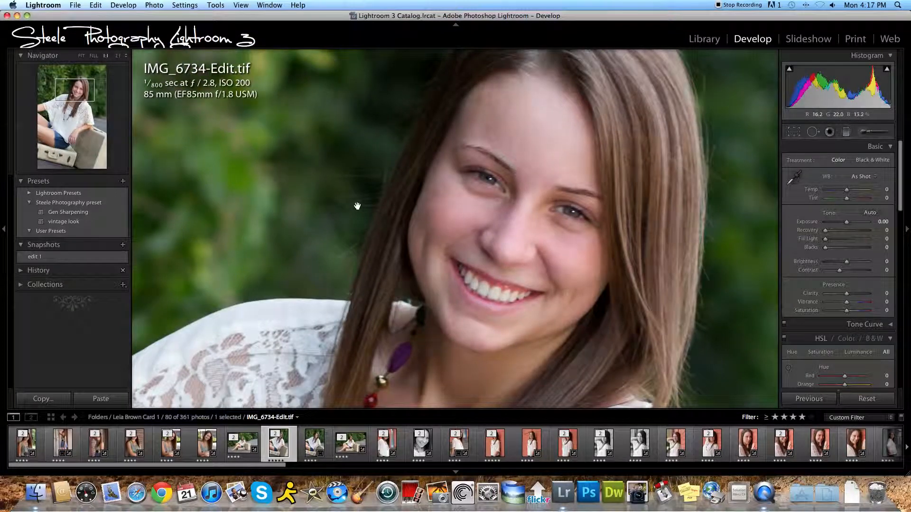
pyautogui.click(373, 205)
pyautogui.click(477, 139)
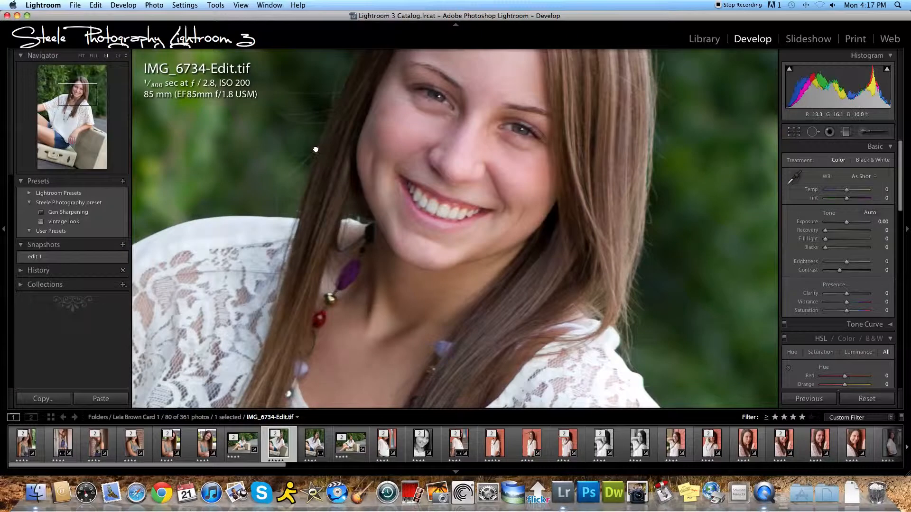
pyautogui.click(315, 149)
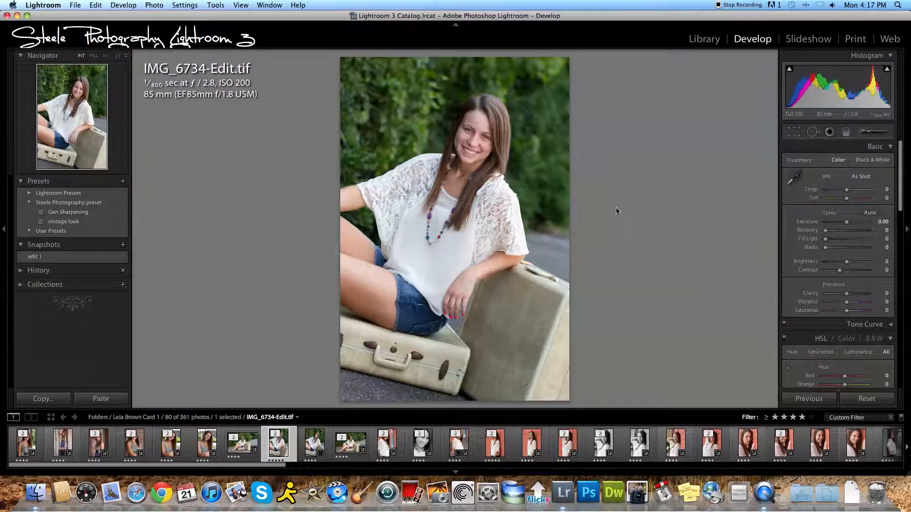
pyautogui.click(479, 138)
pyautogui.moveTo(468, 168); pyautogui.dragTo(437, 198)
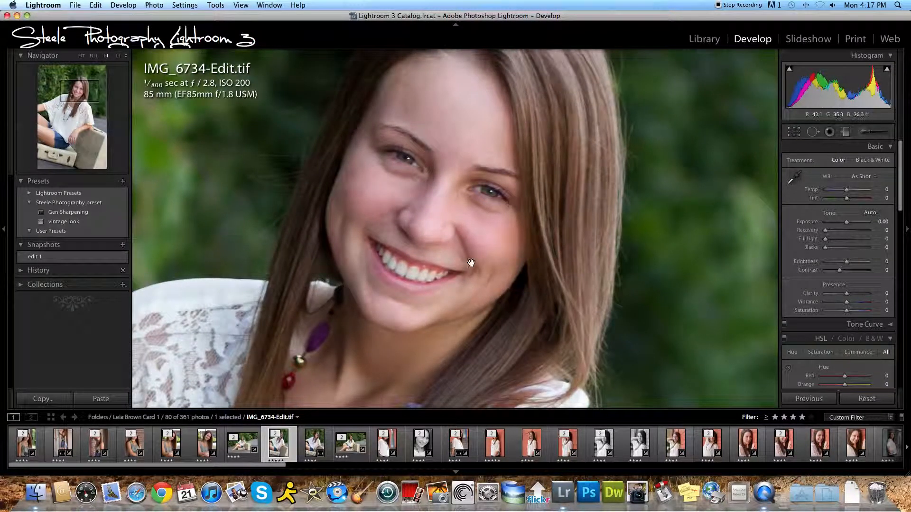
pyautogui.click(459, 233)
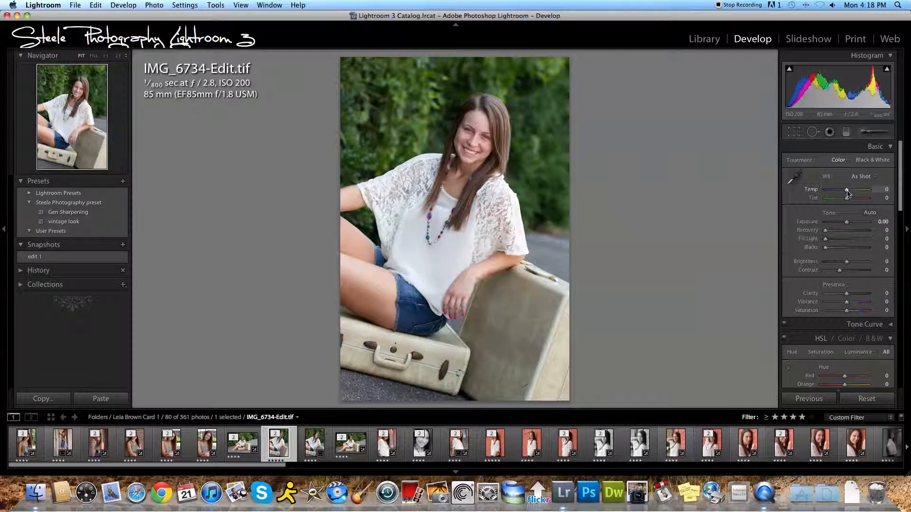
# Warm the white balance by setting Temp to +4 and compare with the original photo
pyautogui.moveTo(847, 190); pyautogui.dragTo(849, 191)
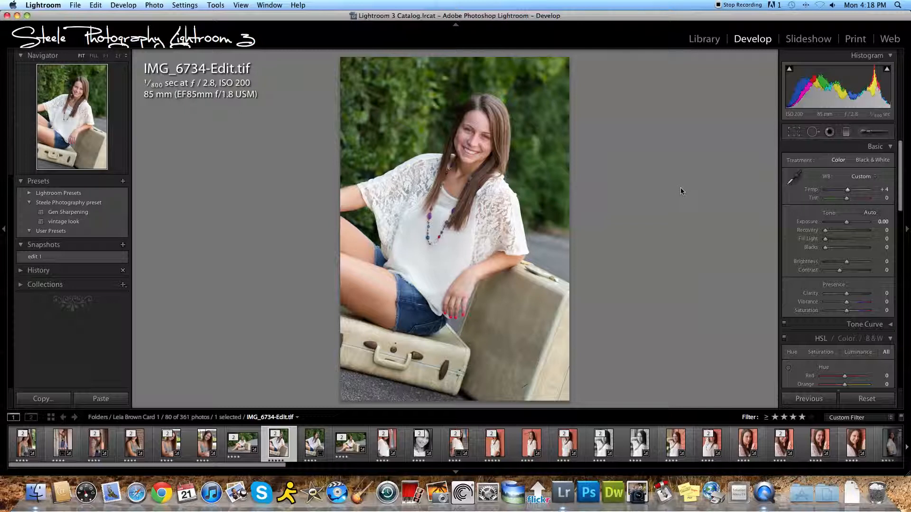
pyautogui.press('\\')
pyautogui.press('\\')
# Try the Recovery setting at 100 and reset it to 0
pyautogui.scroll(-1, 847, 222)
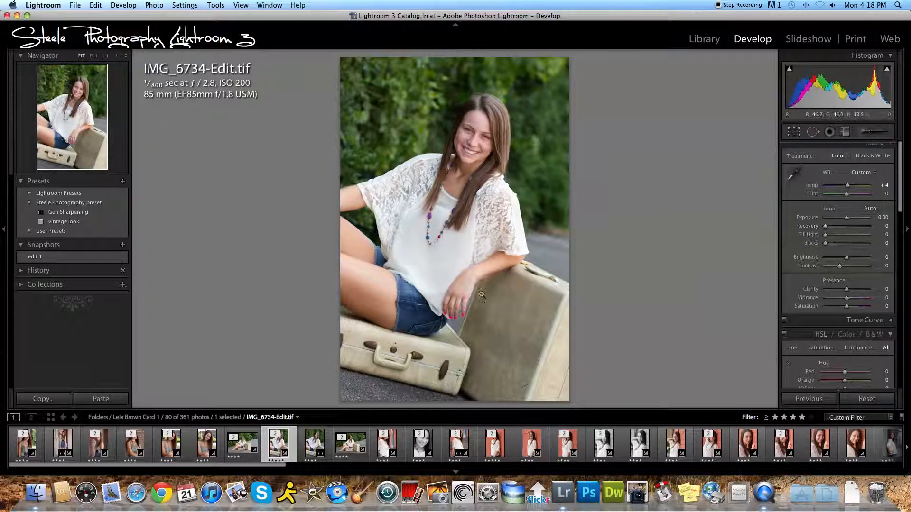
pyautogui.moveTo(825, 227); pyautogui.dragTo(871, 231)
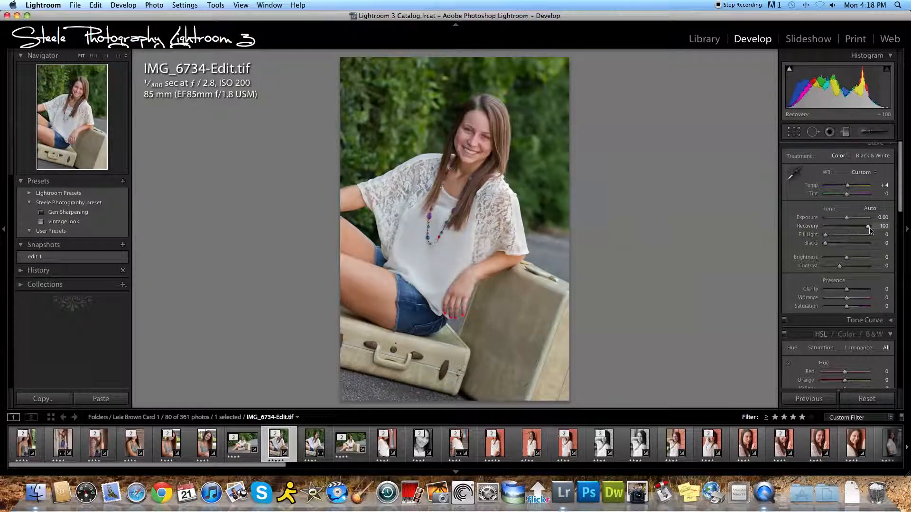
pyautogui.doubleClick(798, 231)
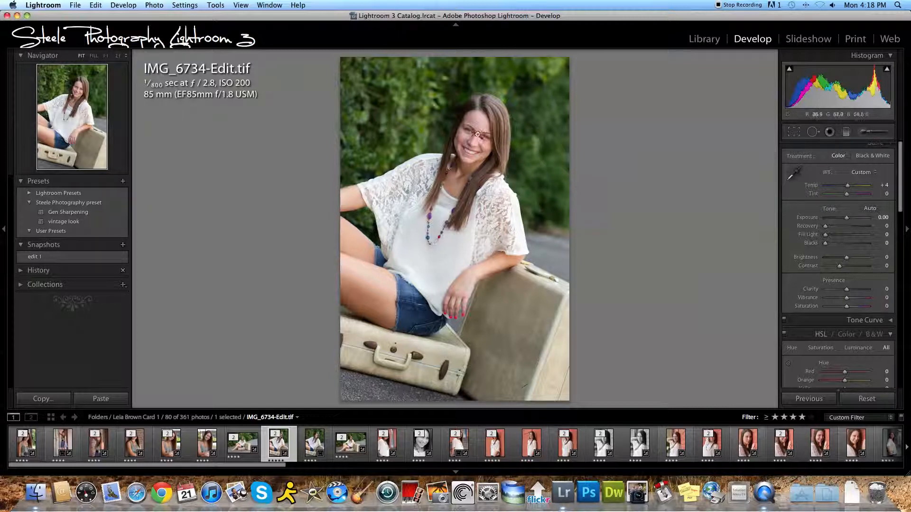
# Check the subject's face up close and set Blacks to 1
pyautogui.click(476, 127)
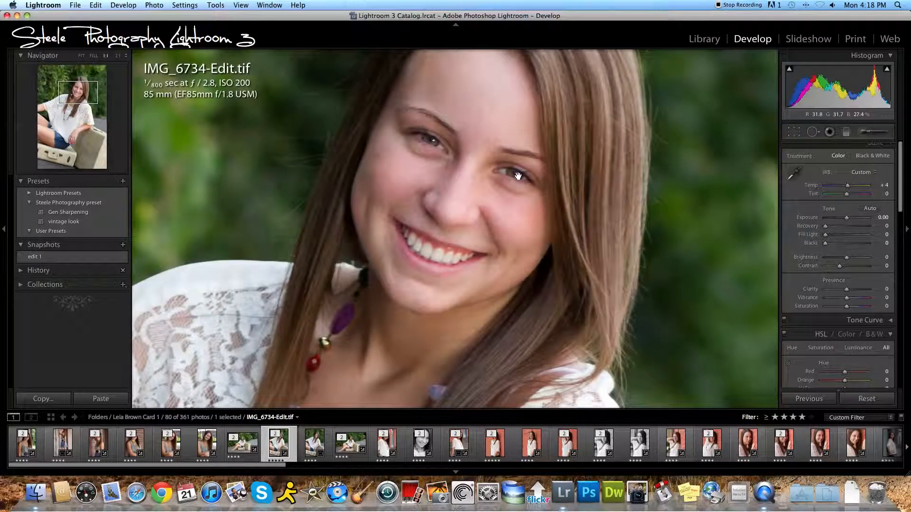
pyautogui.click(664, 213)
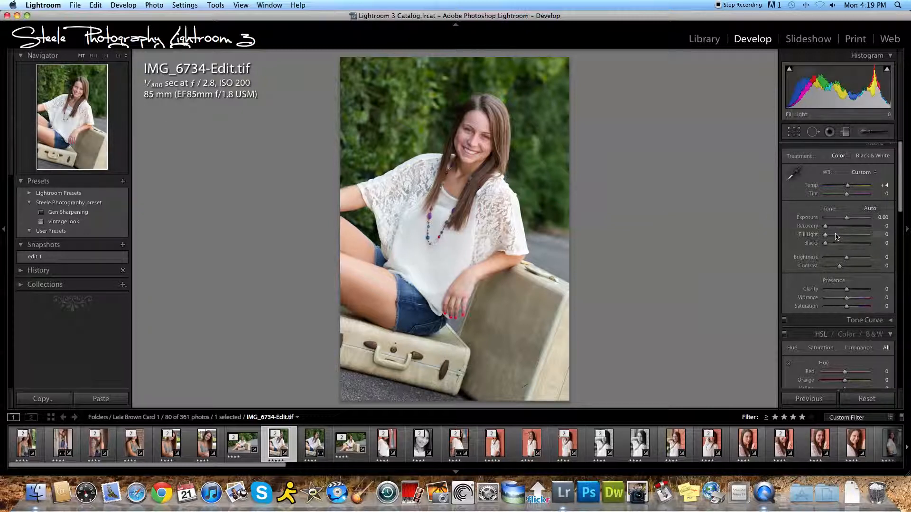
pyautogui.scroll(-1, 805, 231)
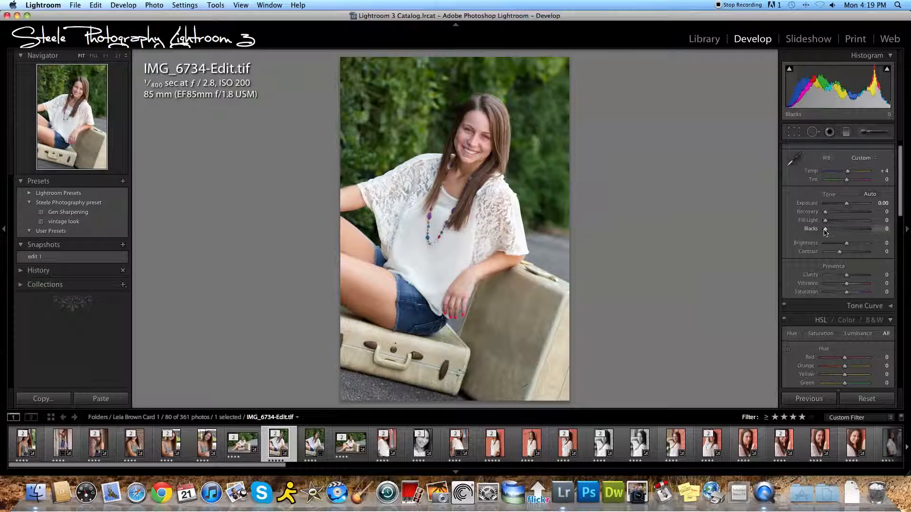
pyautogui.moveTo(825, 231); pyautogui.dragTo(825, 230)
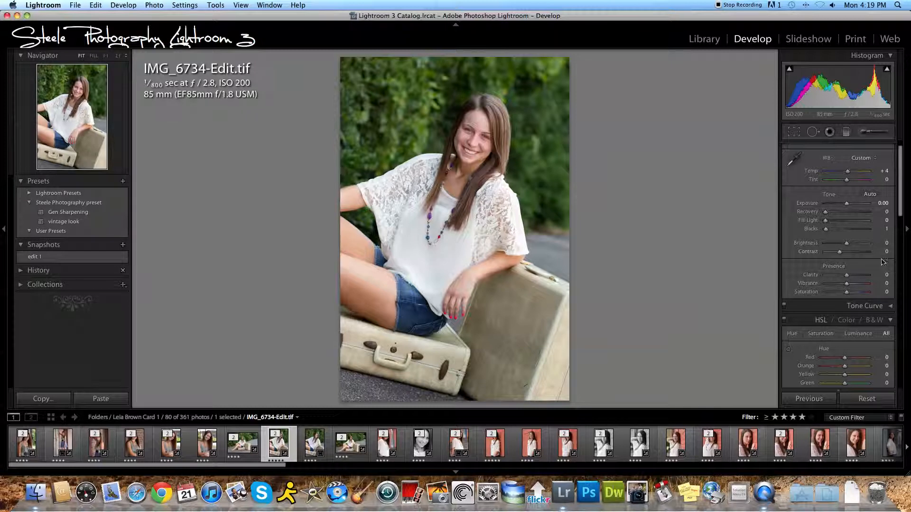
# Set Contrast to +12 and compare the result with the original photo
pyautogui.scroll(1, 854, 255)
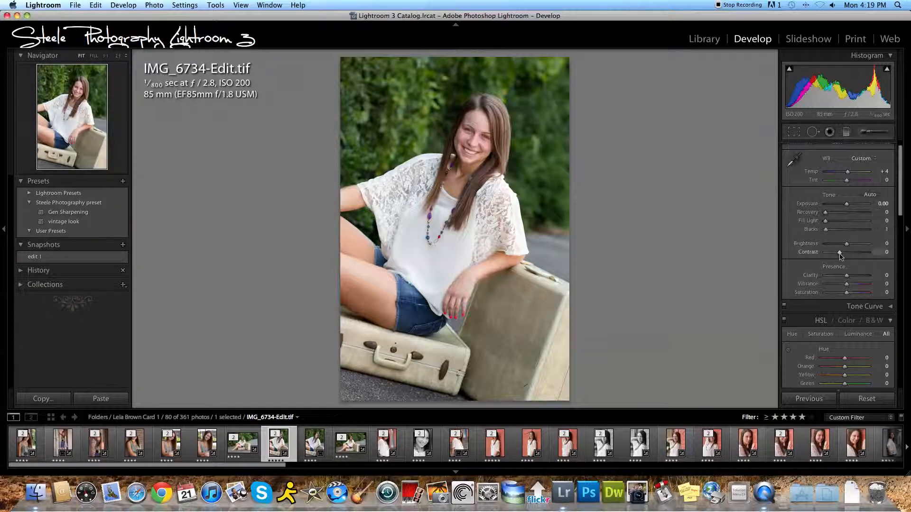
pyautogui.moveTo(840, 254); pyautogui.dragTo(843, 255)
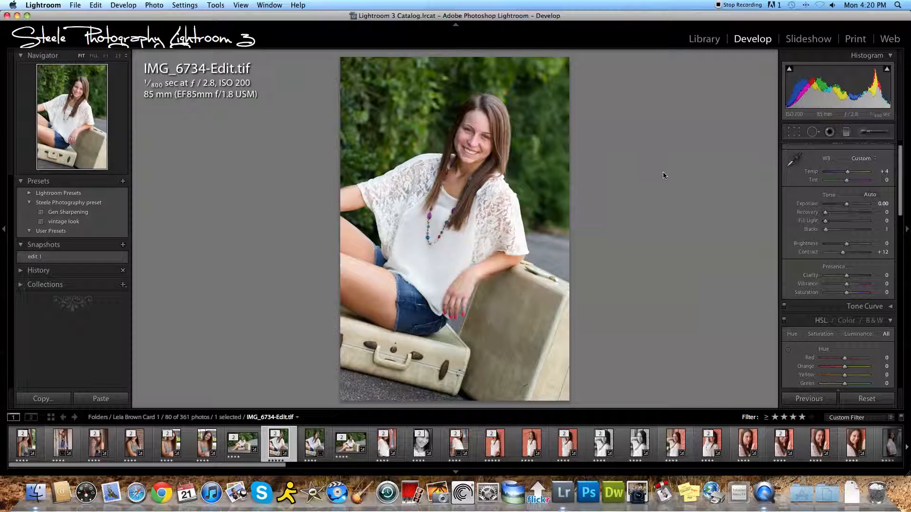
pyautogui.press('\\')
pyautogui.press('\\')
# Test Clarity up to +100, settle it at +11, and check the face up close
pyautogui.scroll(-1, 844, 243)
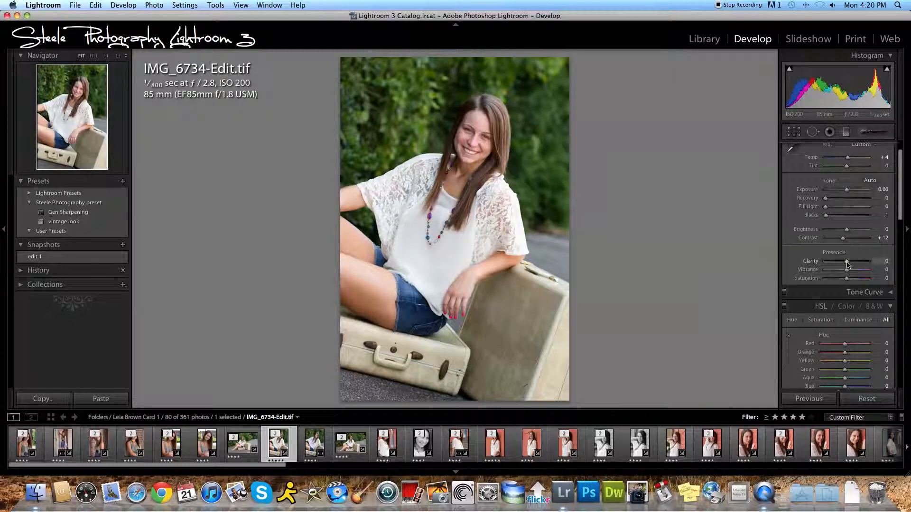
pyautogui.moveTo(847, 262); pyautogui.dragTo(848, 263)
pyautogui.moveTo(848, 262)
pyautogui.mouseDown()
pyautogui.moveTo(879, 267)
pyautogui.moveTo(854, 264)
pyautogui.mouseUp()
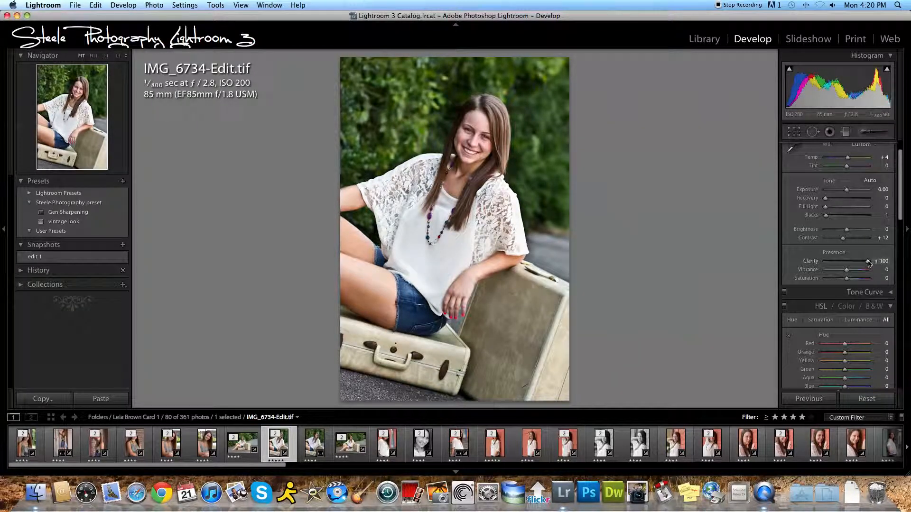
pyautogui.moveTo(869, 263); pyautogui.dragTo(848, 266)
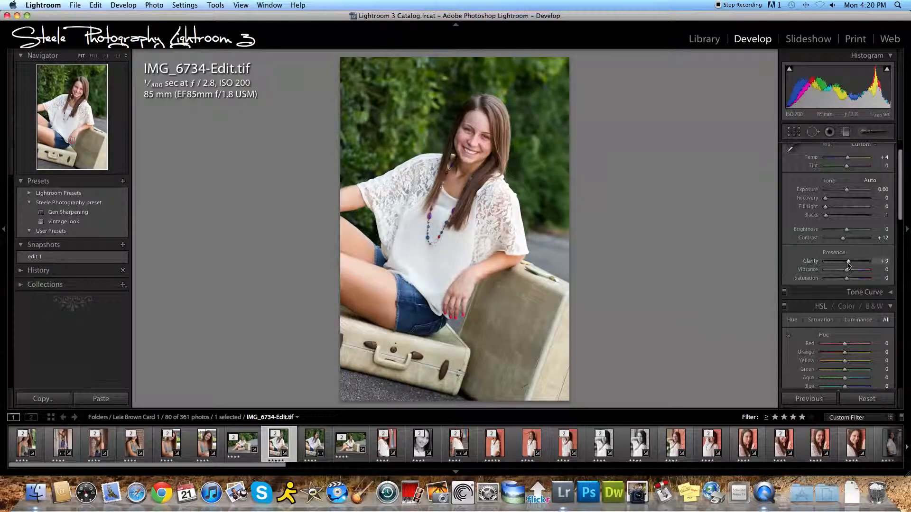
pyautogui.moveTo(848, 266); pyautogui.dragTo(850, 266)
pyautogui.moveTo(849, 266); pyautogui.dragTo(848, 266)
pyautogui.click(457, 126)
pyautogui.click(615, 184)
# Set Vibrance and Saturation to +2 each and compare the result with the original photo
pyautogui.scroll(-1, 813, 241)
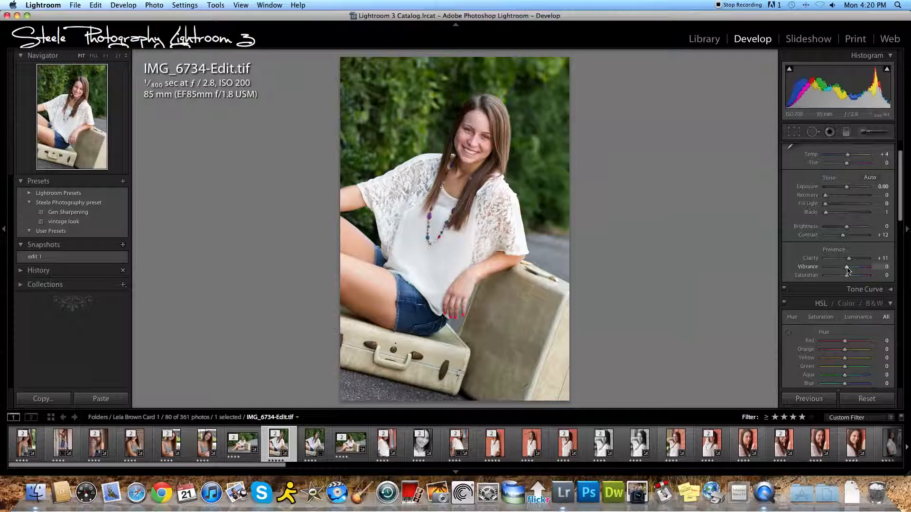
pyautogui.moveTo(847, 268); pyautogui.dragTo(848, 267)
pyautogui.press('\\')
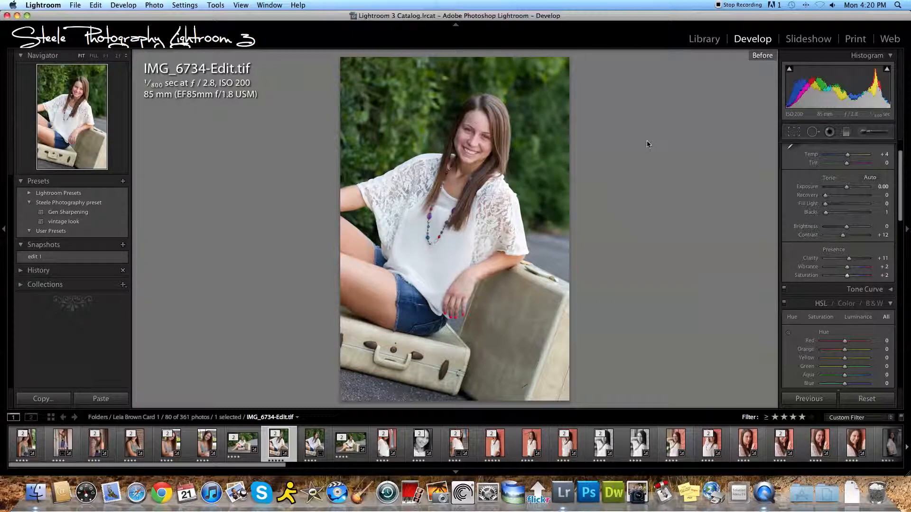
pyautogui.press('\\')
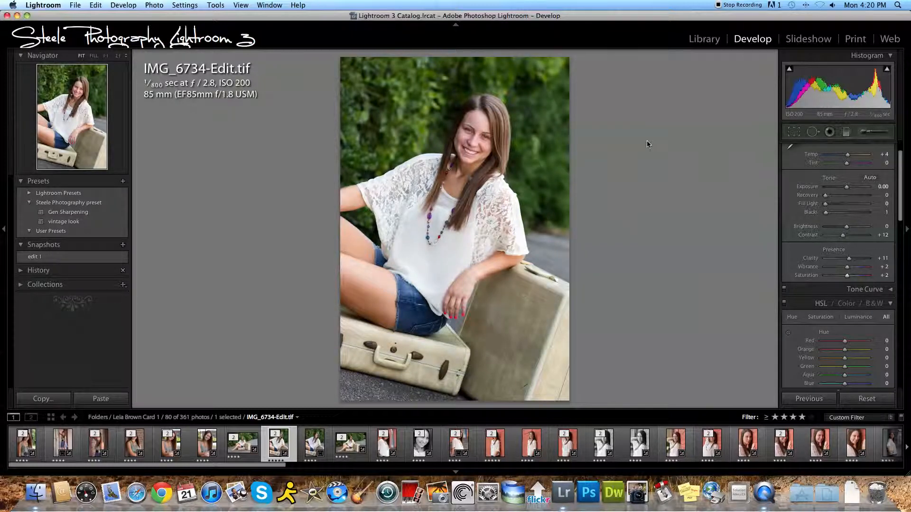
# Apply the Gen Sharpening preset from the Steele Photography presets to the photo
pyautogui.scroll(-5, 848, 223)
pyautogui.scroll(-10, 849, 223)
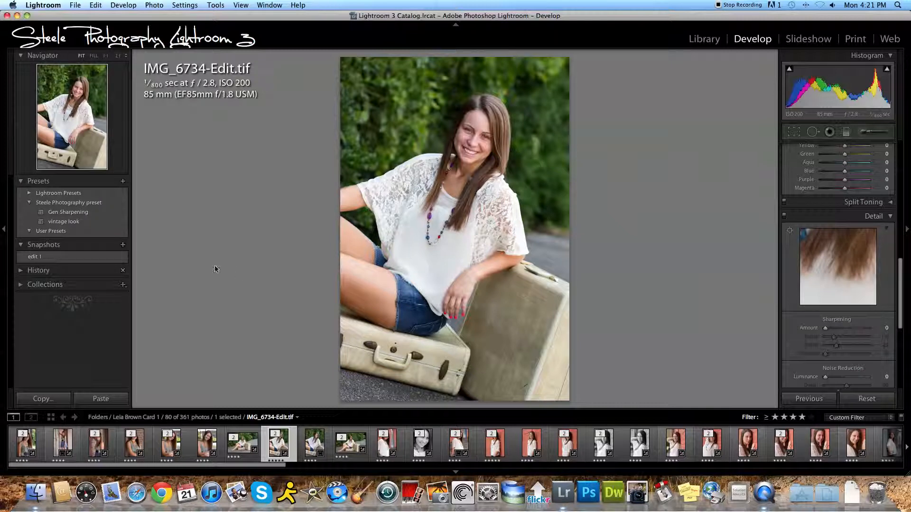
pyautogui.click(98, 213)
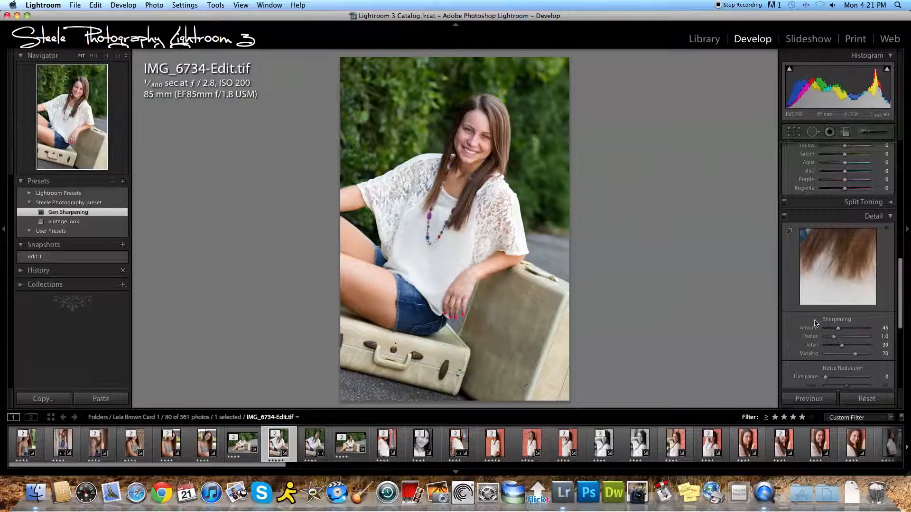
pyautogui.scroll(-1, 877, 313)
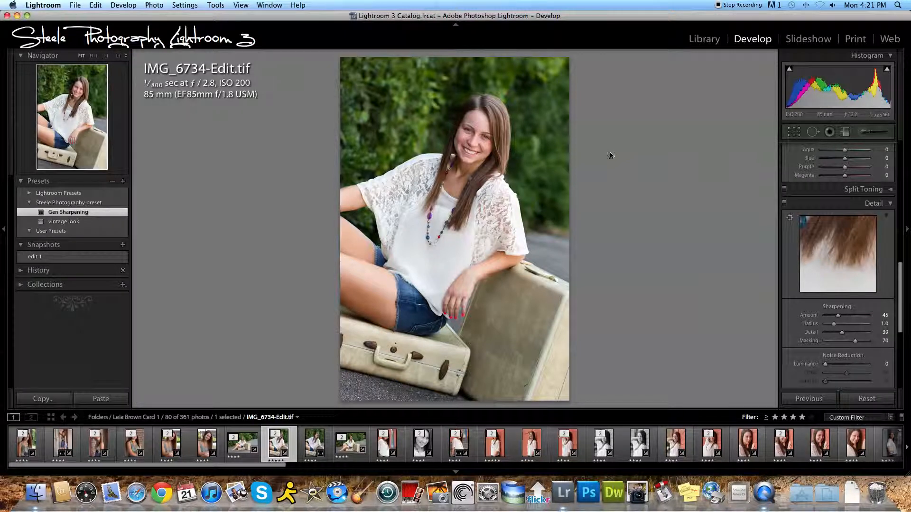
# Compare the face before and after the edits at 2:1 magnification and return to the full-photo view
pyautogui.click(476, 128)
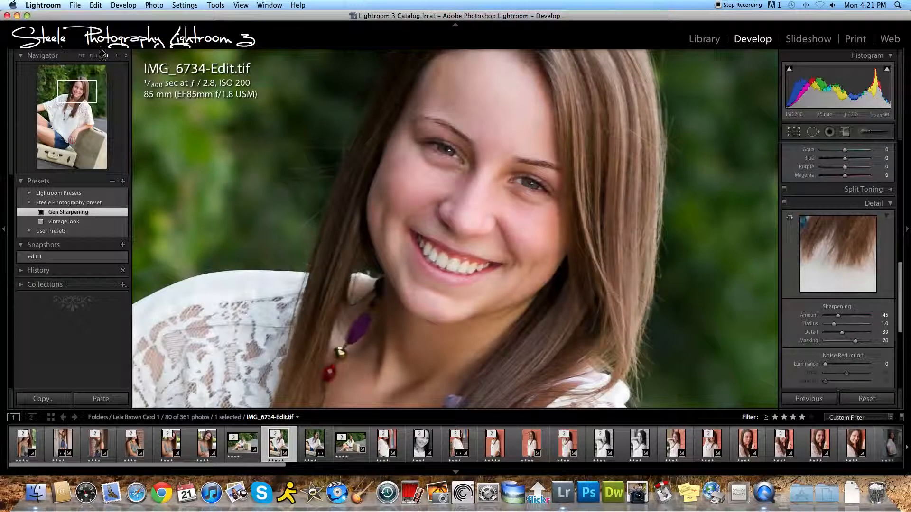
pyautogui.click(118, 55)
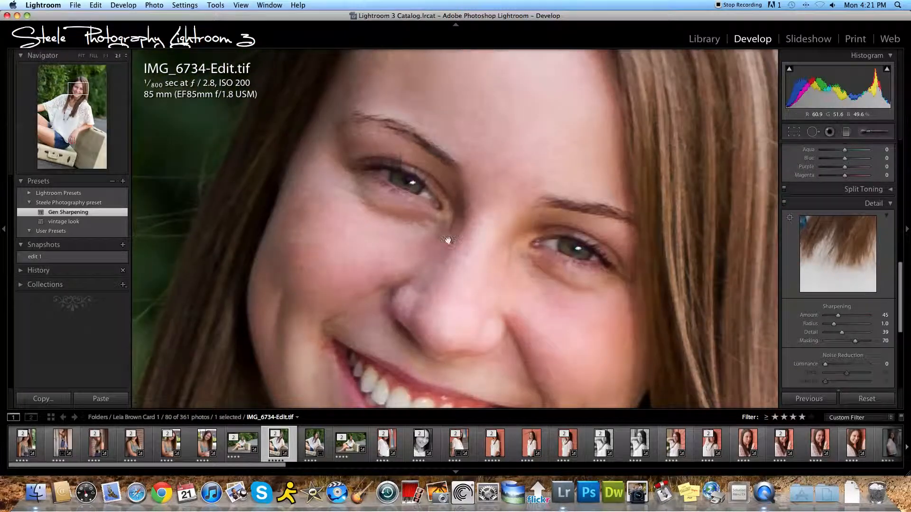
pyautogui.press('\\')
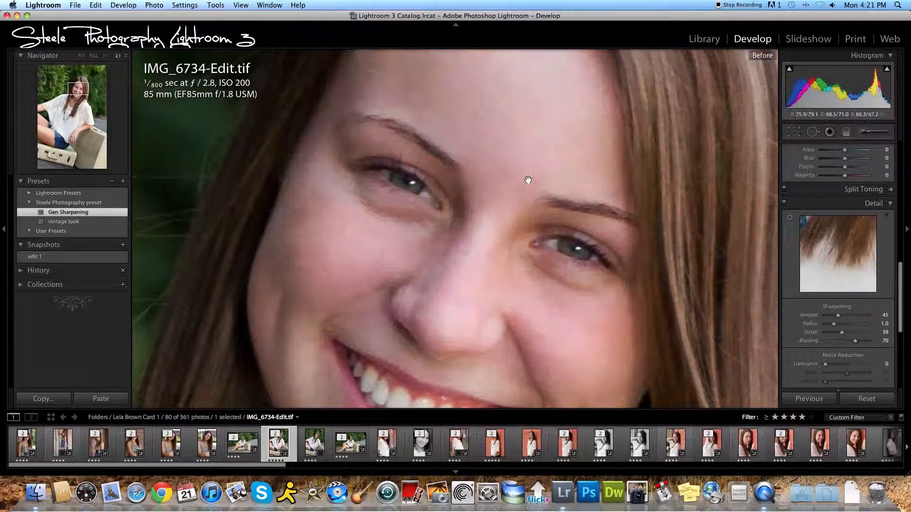
pyautogui.press('\\')
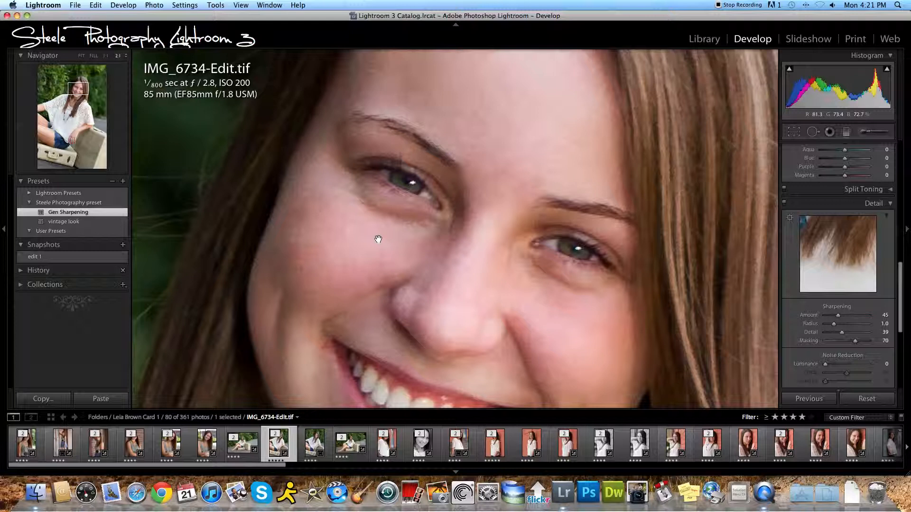
pyautogui.press('\\')
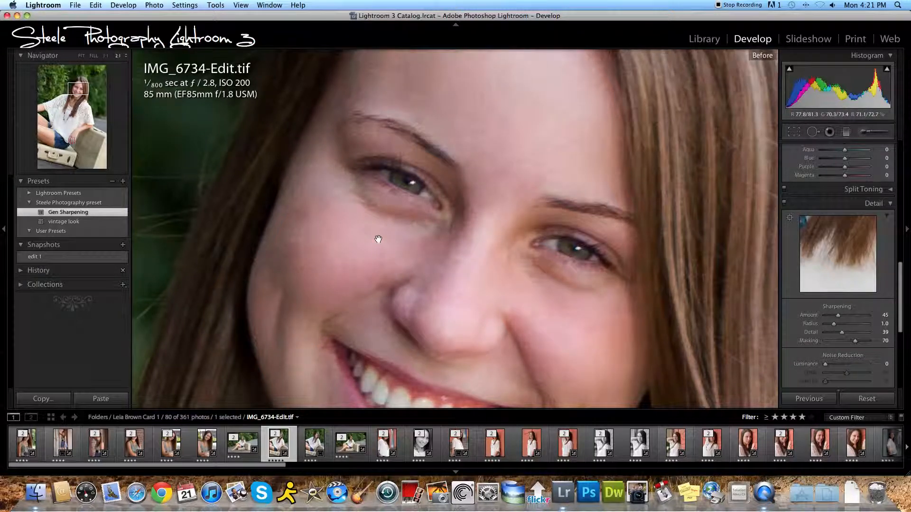
pyautogui.press('\\')
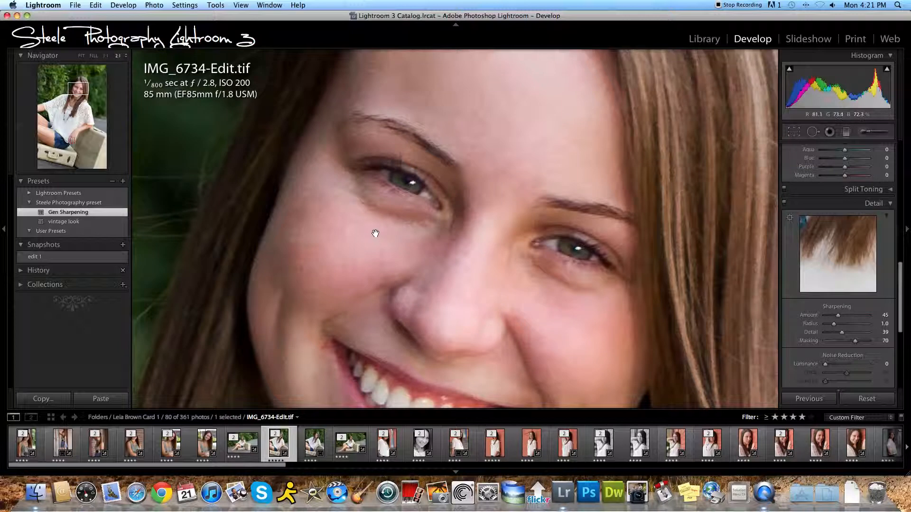
pyautogui.click(374, 236)
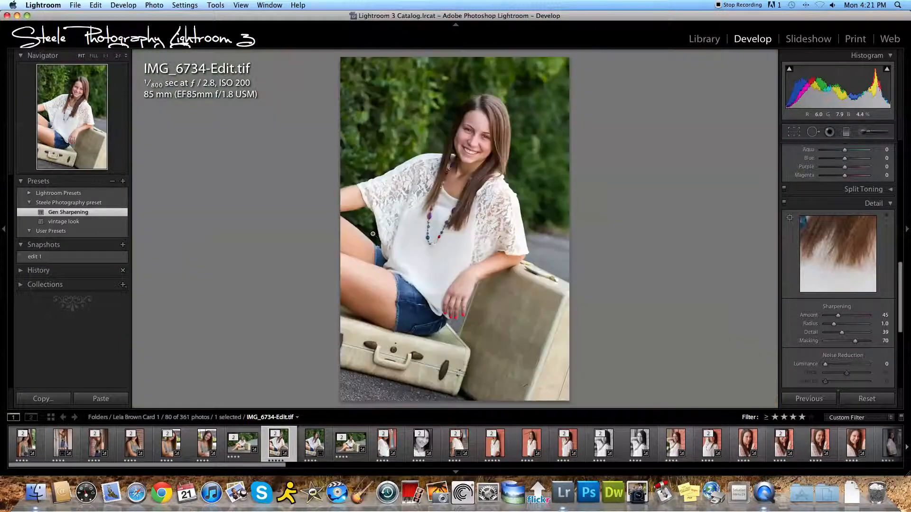
# Set the post-crop vignetting amount to -2 with the Highlight Priority style
pyautogui.scroll(-3, 846, 259)
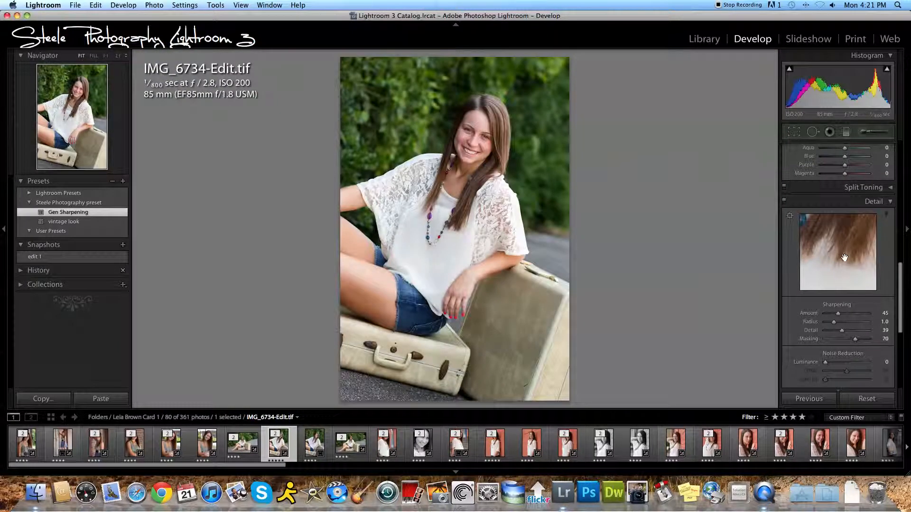
pyautogui.scroll(-3, 846, 260)
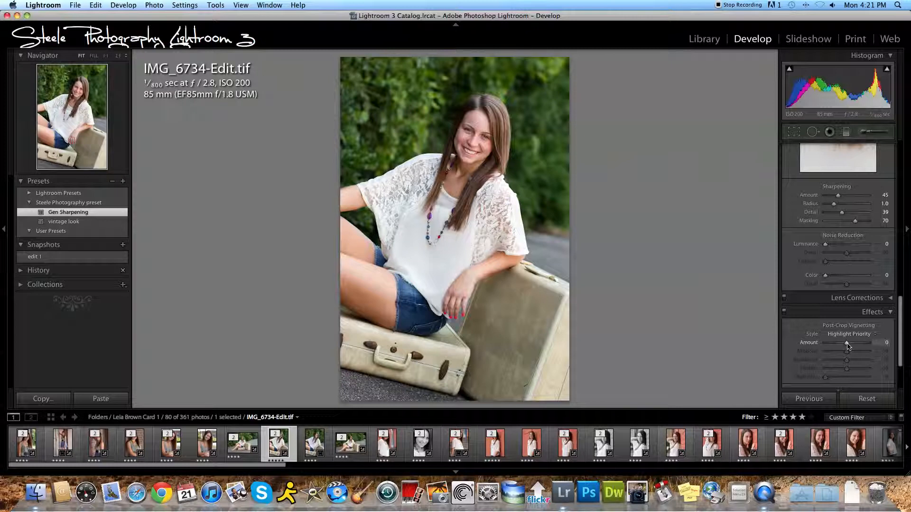
pyautogui.moveTo(848, 346); pyautogui.dragTo(847, 346)
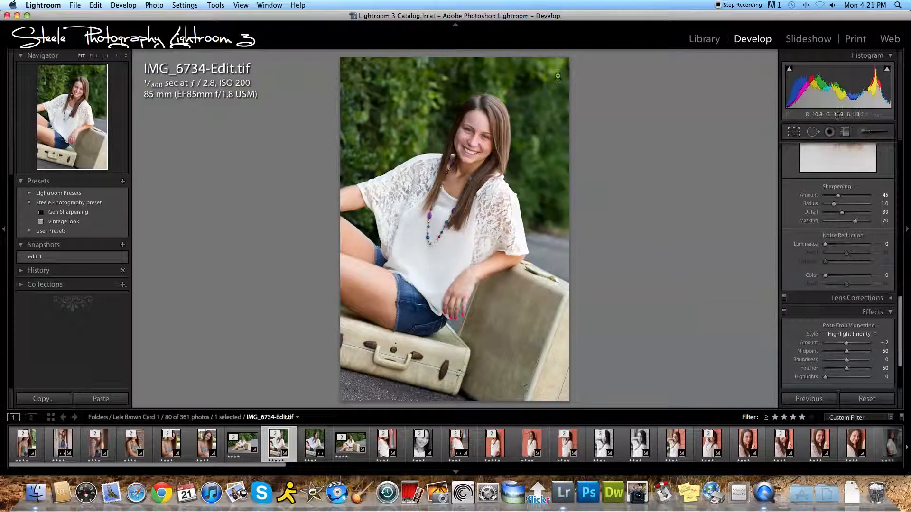
# Strengthen the post-crop vignetting to an amount of -9
pyautogui.moveTo(848, 346); pyautogui.dragTo(846, 345)
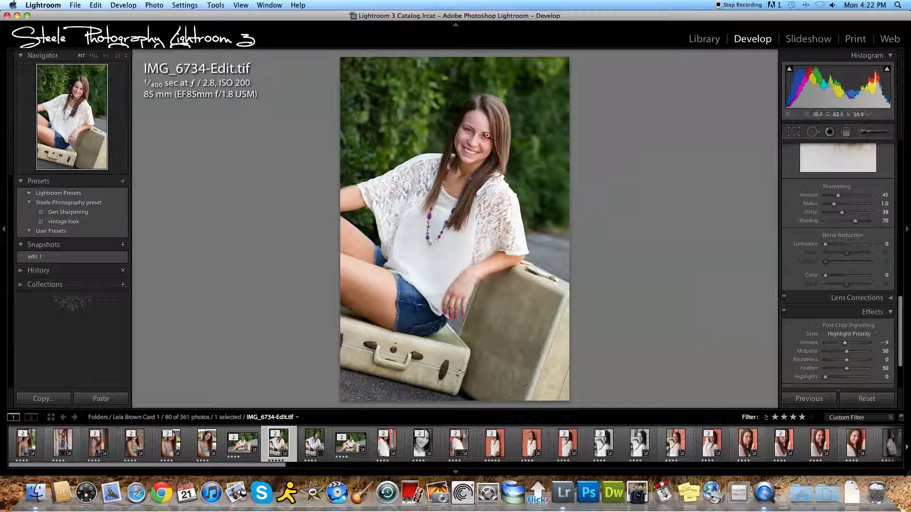
# Set up the adjustment brush with the Iris Enhance effect and a size of 5.0 for the eyes at 3:1 magnification
pyautogui.click(479, 129)
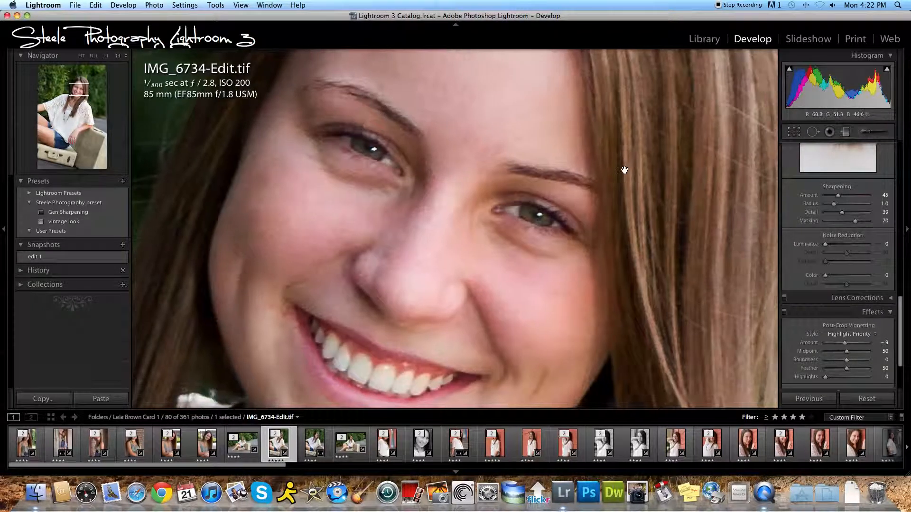
pyautogui.click(871, 132)
pyautogui.click(840, 164)
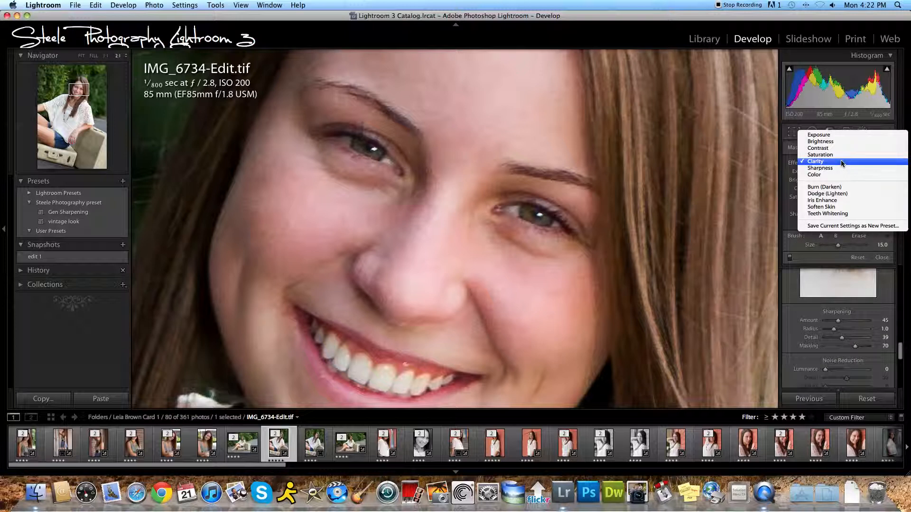
pyautogui.click(841, 201)
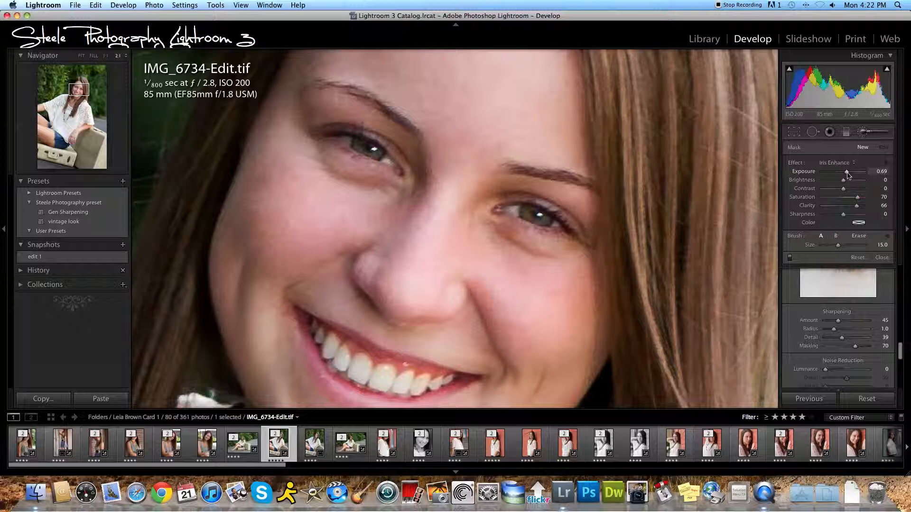
pyautogui.moveTo(847, 175); pyautogui.dragTo(847, 175)
pyautogui.click(126, 56)
pyautogui.click(130, 63)
pyautogui.scroll(-9, 585, 210)
pyautogui.scroll(-1, 577, 210)
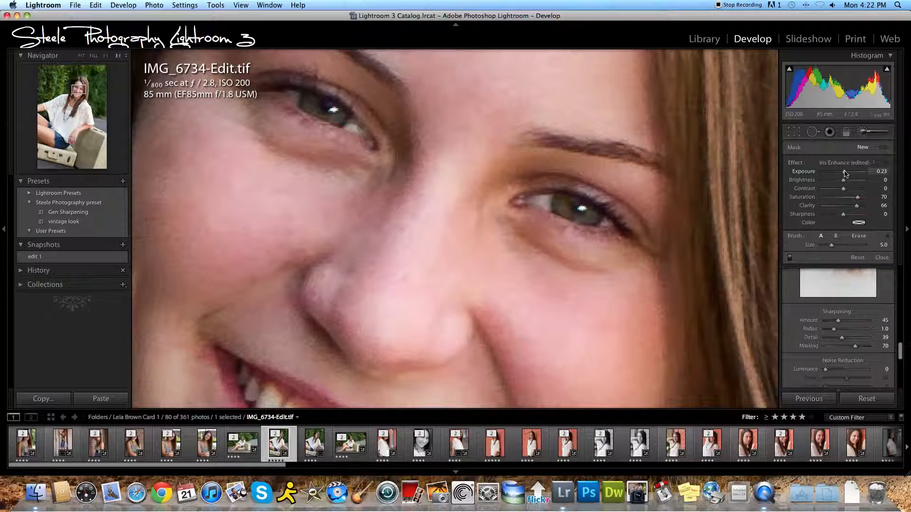
# Brush the iris enhancement onto the eye nearer the long hair, with the effect's exposure at 0.14, and finish the brush adjustment
pyautogui.moveTo(846, 173); pyautogui.dragTo(844, 172)
pyautogui.moveTo(572, 206)
pyautogui.mouseDown()
pyautogui.moveTo(563, 207)
pyautogui.moveTo(571, 200)
pyautogui.moveTo(575, 209)
pyautogui.moveTo(554, 203)
pyautogui.moveTo(583, 209)
pyautogui.mouseUp()
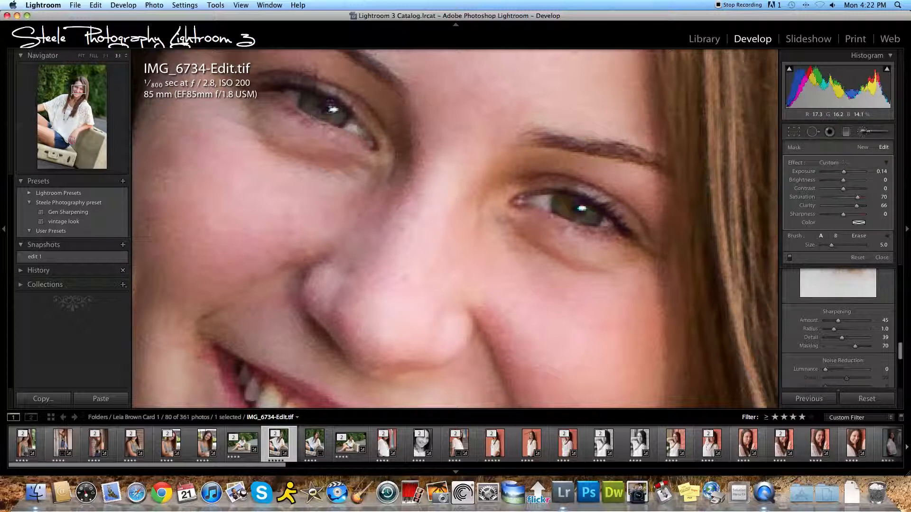
pyautogui.click(883, 258)
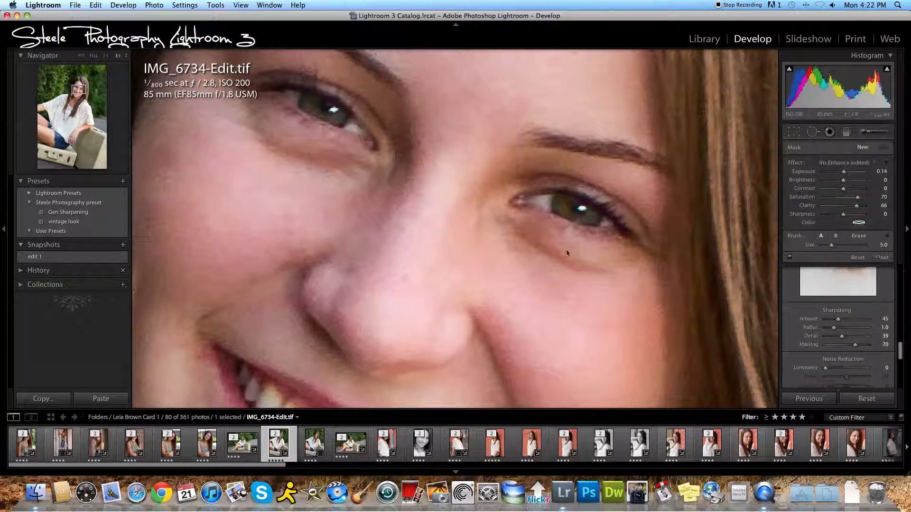
# Return to the full-photo view and compare the edited portrait with the original
pyautogui.click(567, 292)
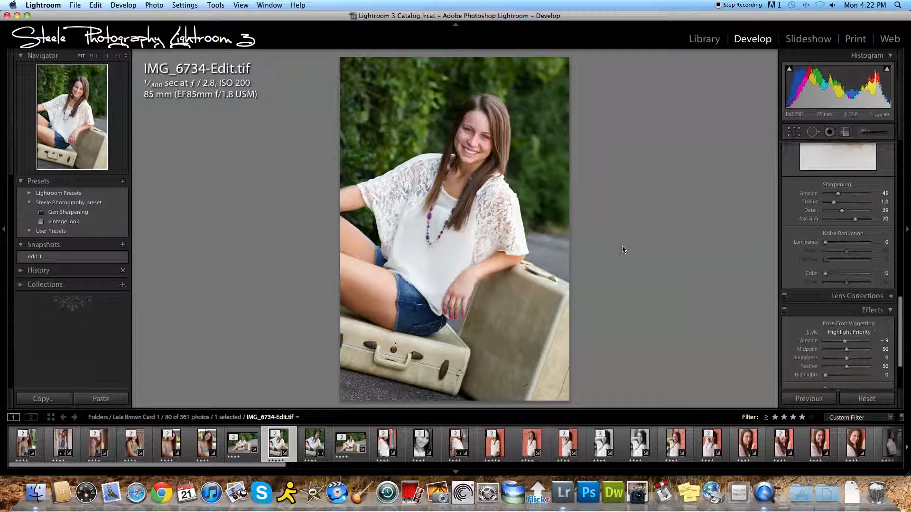
pyautogui.scroll(5, 839, 300)
pyautogui.scroll(10, 839, 300)
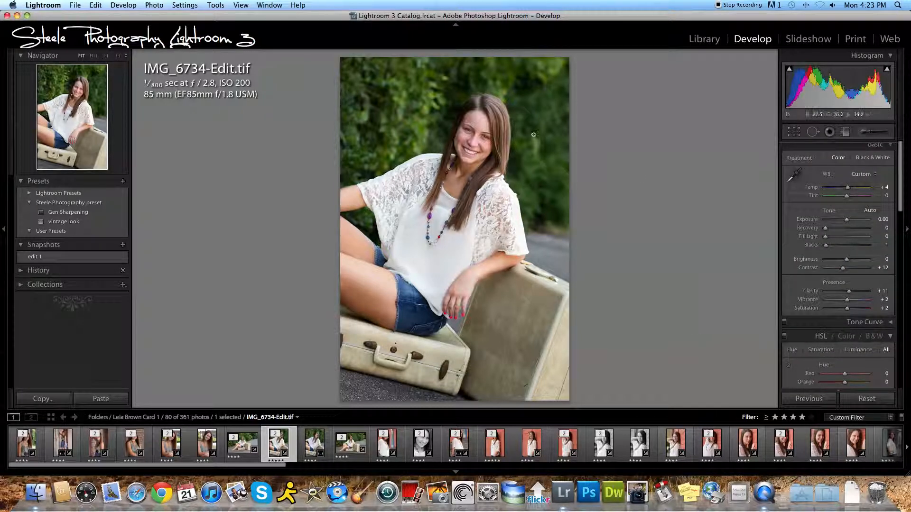
pyautogui.press('\\')
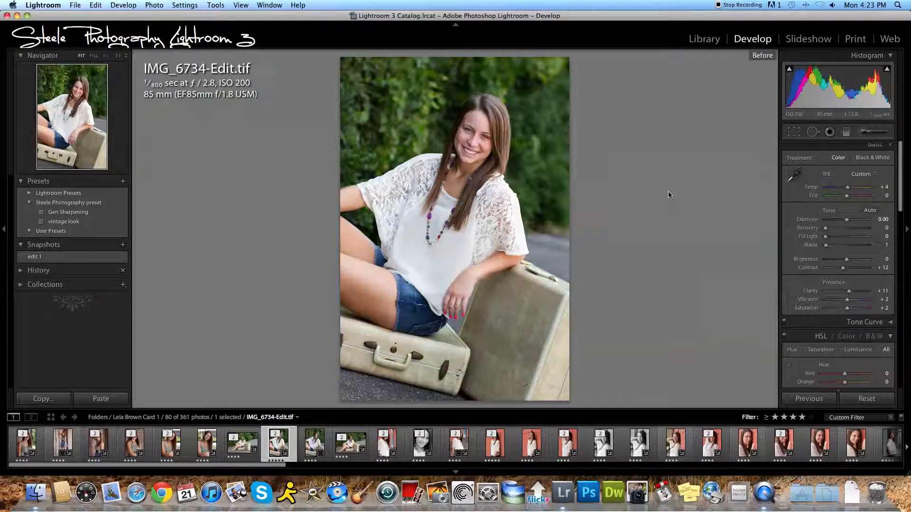
pyautogui.press('\\')
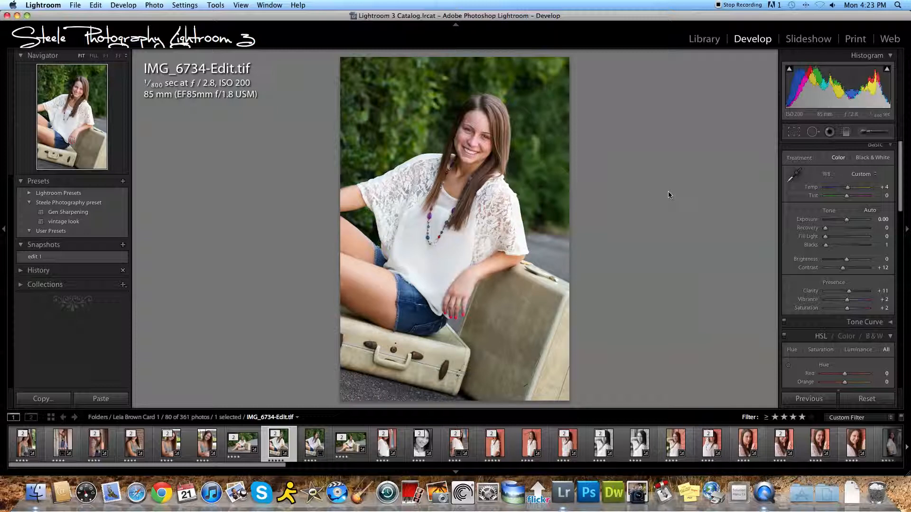
# Reset all develop settings of the portrait and apply the Gen Sharpening preset
pyautogui.click(867, 399)
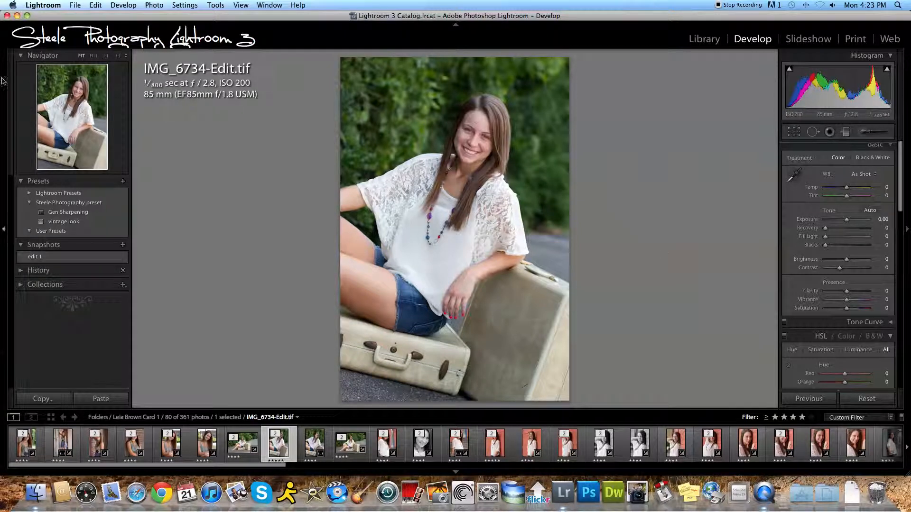
pyautogui.click(103, 212)
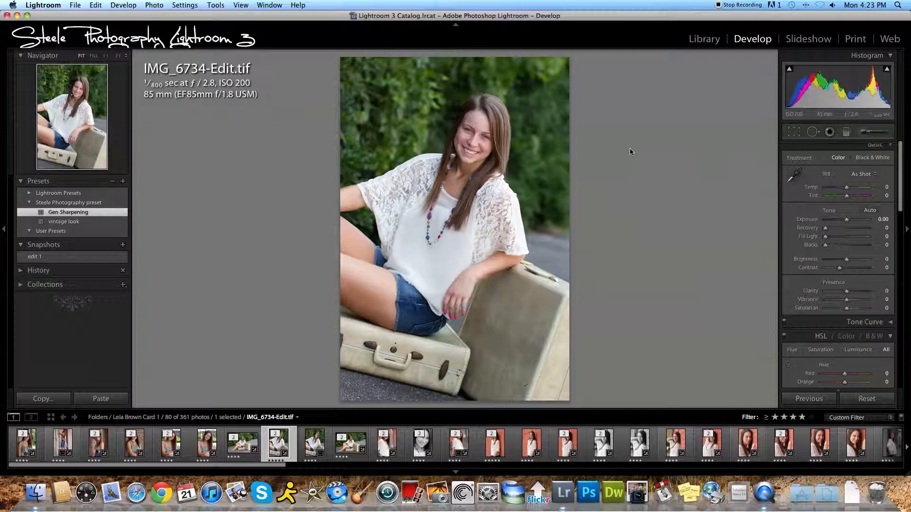
# Turn the portrait black and white by setting both Vibrance and Saturation to -100
pyautogui.scroll(-1, 853, 299)
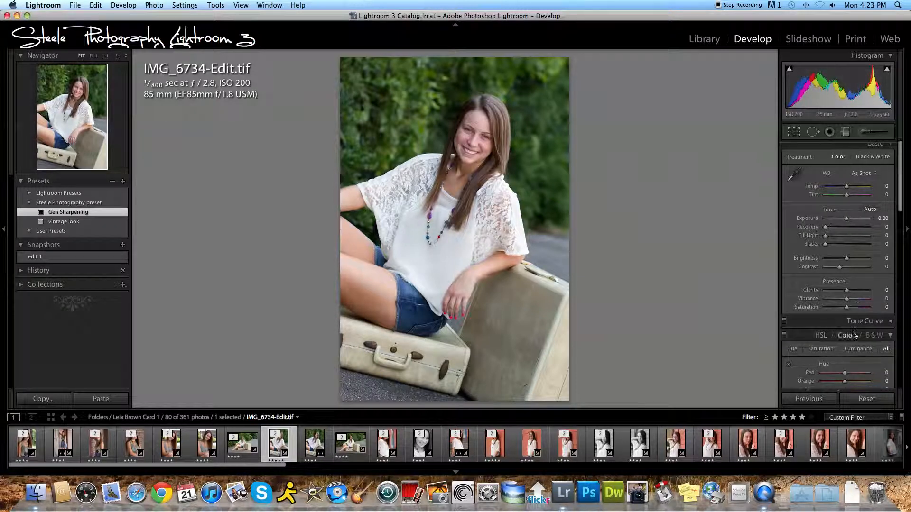
pyautogui.moveTo(847, 299); pyautogui.dragTo(777, 303)
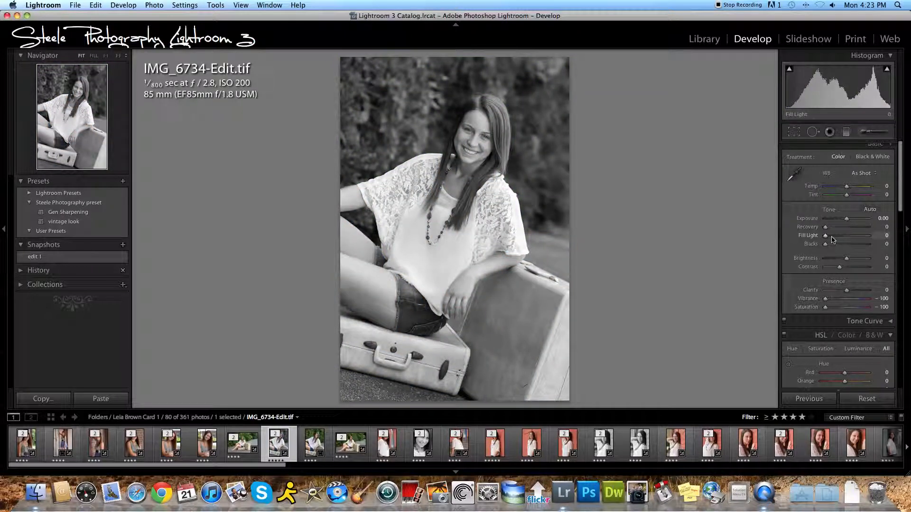
# Set the black-and-white portrait's Contrast to +15 and Blacks to 1, trying a white balance temperature change
pyautogui.moveTo(840, 269); pyautogui.dragTo(842, 270)
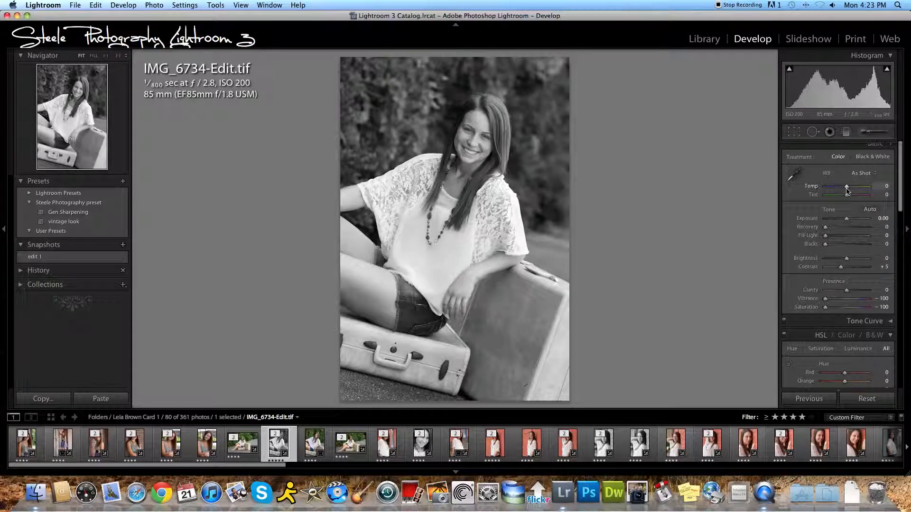
pyautogui.moveTo(847, 189); pyautogui.dragTo(847, 192)
pyautogui.moveTo(842, 270); pyautogui.dragTo(844, 270)
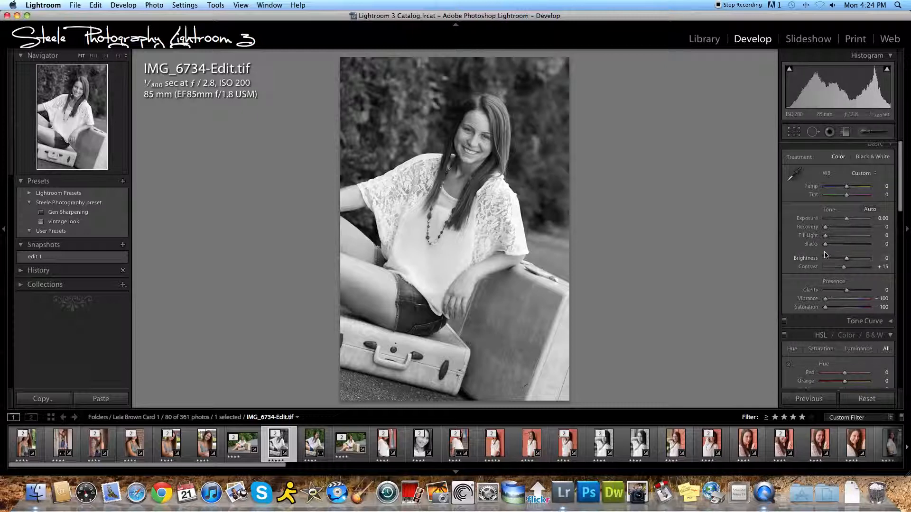
pyautogui.moveTo(826, 245); pyautogui.dragTo(828, 248)
# Add post-crop vignetting with an amount of -4 to the black-and-white portrait
pyautogui.scroll(-5, 849, 248)
pyautogui.scroll(-10, 849, 248)
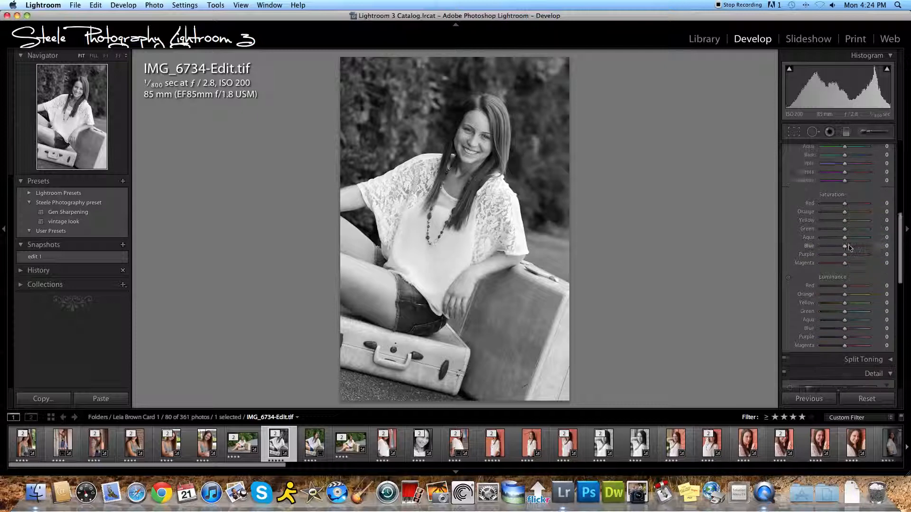
pyautogui.scroll(-1, 849, 247)
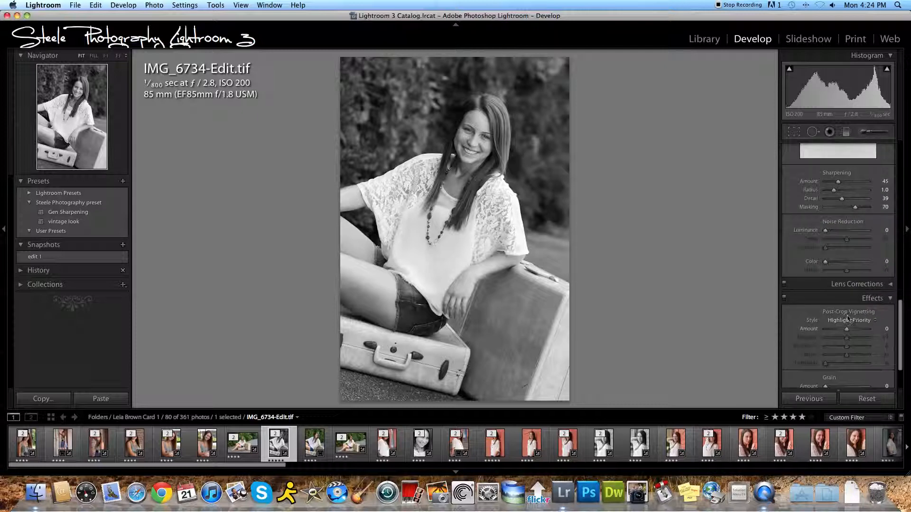
pyautogui.moveTo(848, 332); pyautogui.dragTo(848, 333)
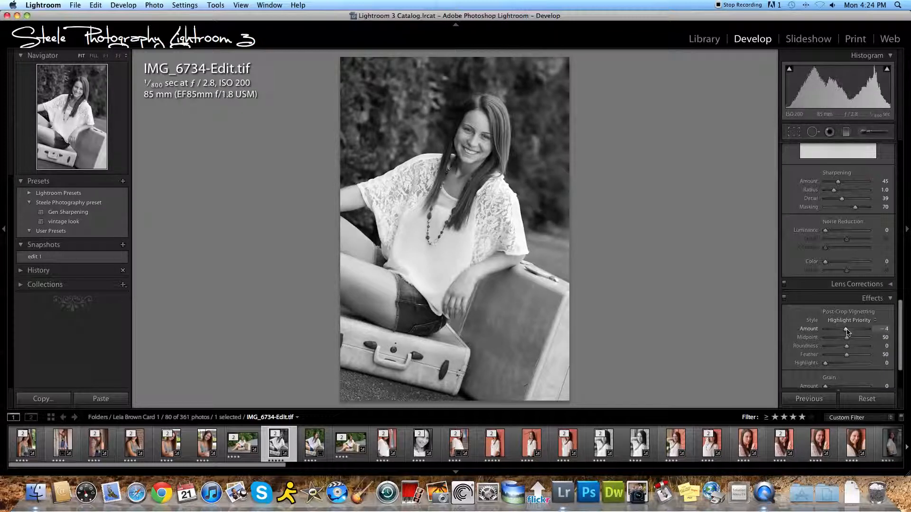
# Raise the black-and-white portrait's Exposure to +0.10
pyautogui.scroll(10, 833, 237)
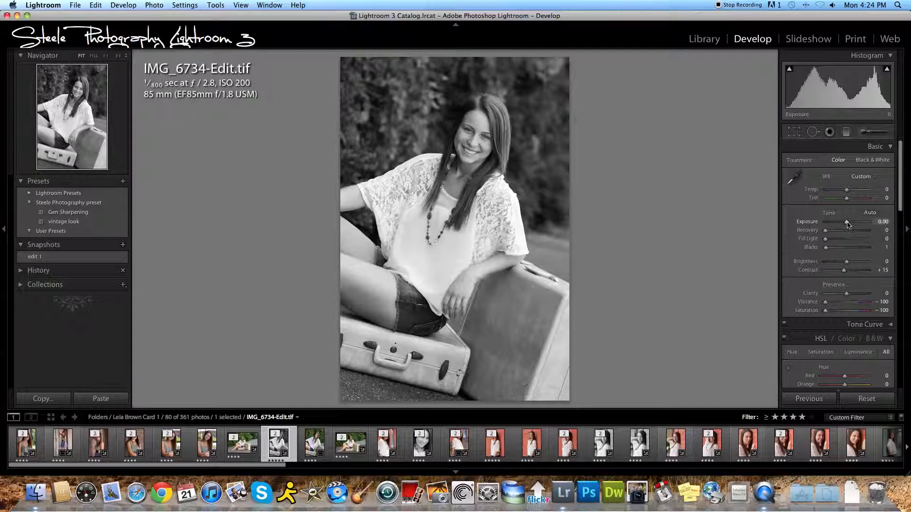
pyautogui.moveTo(847, 222); pyautogui.dragTo(847, 223)
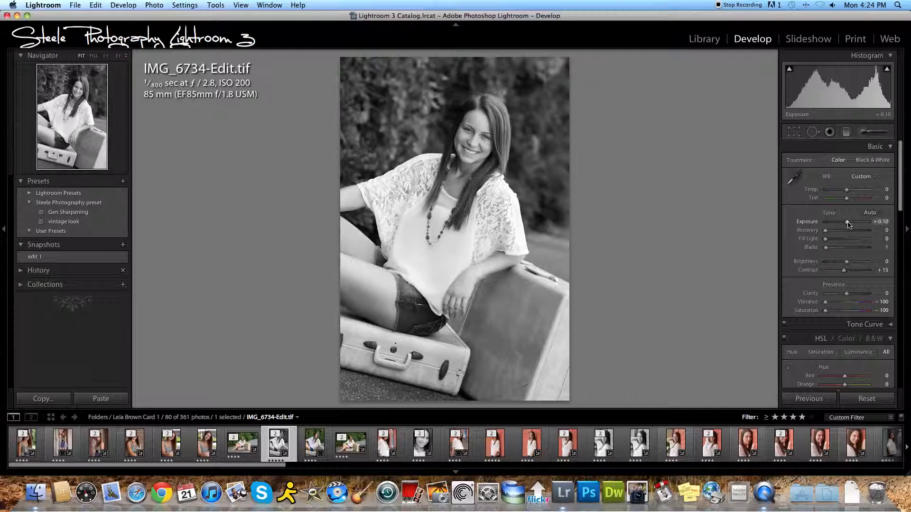